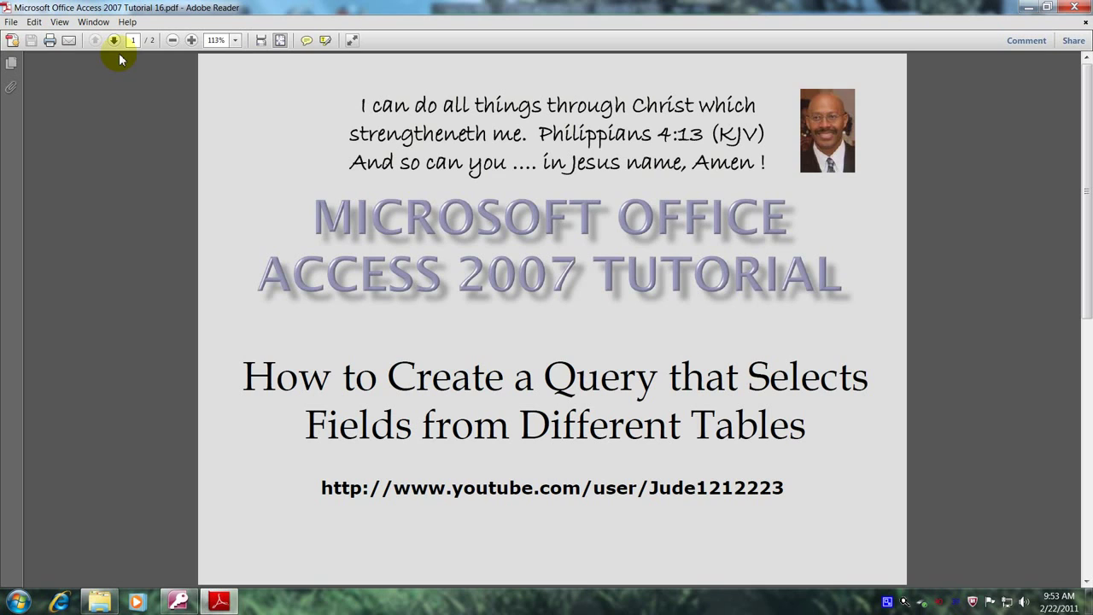
# Step: Advance the Adobe Reader tutorial to the Objectives page, then bring the Northwind Access window forward
pyautogui.click(113, 40)
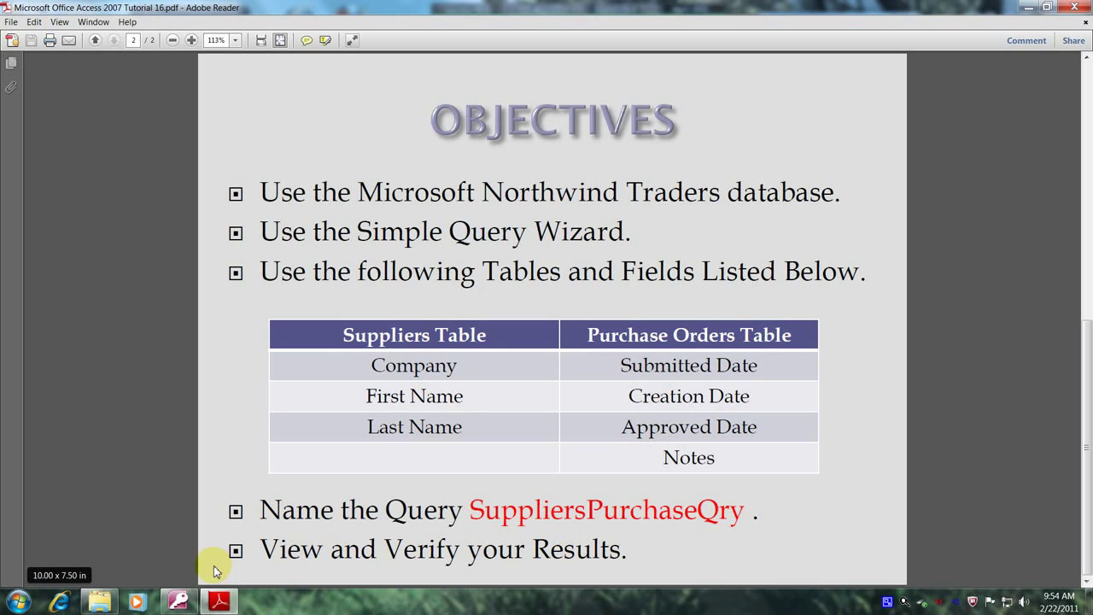
pyautogui.click(177, 602)
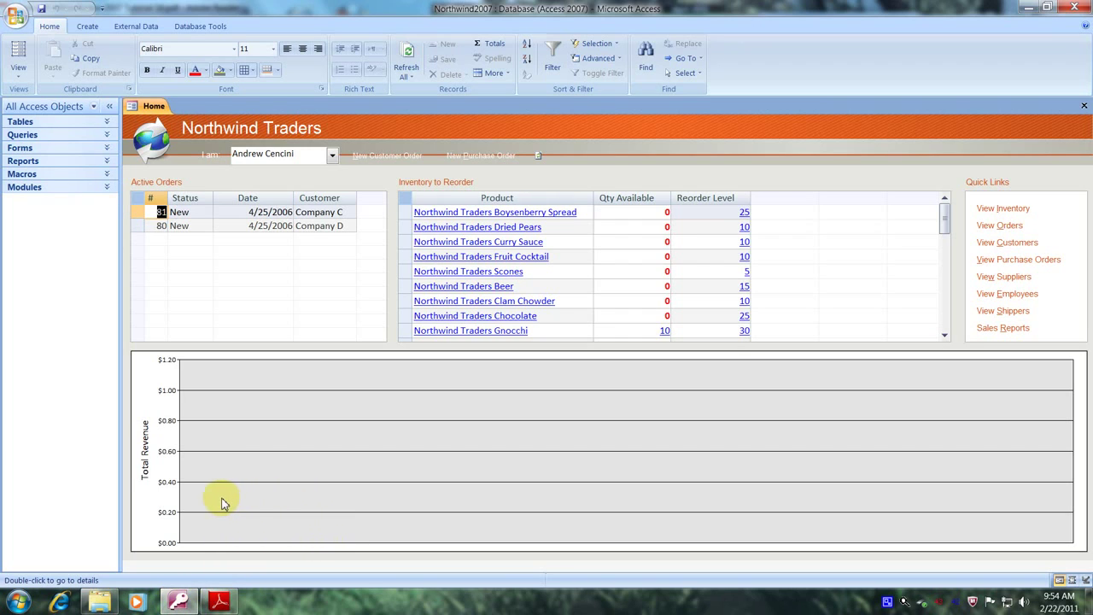
# Step: Expand the Tables group in the Navigation Pane to list the Northwind tables
pyautogui.press('super+plus')
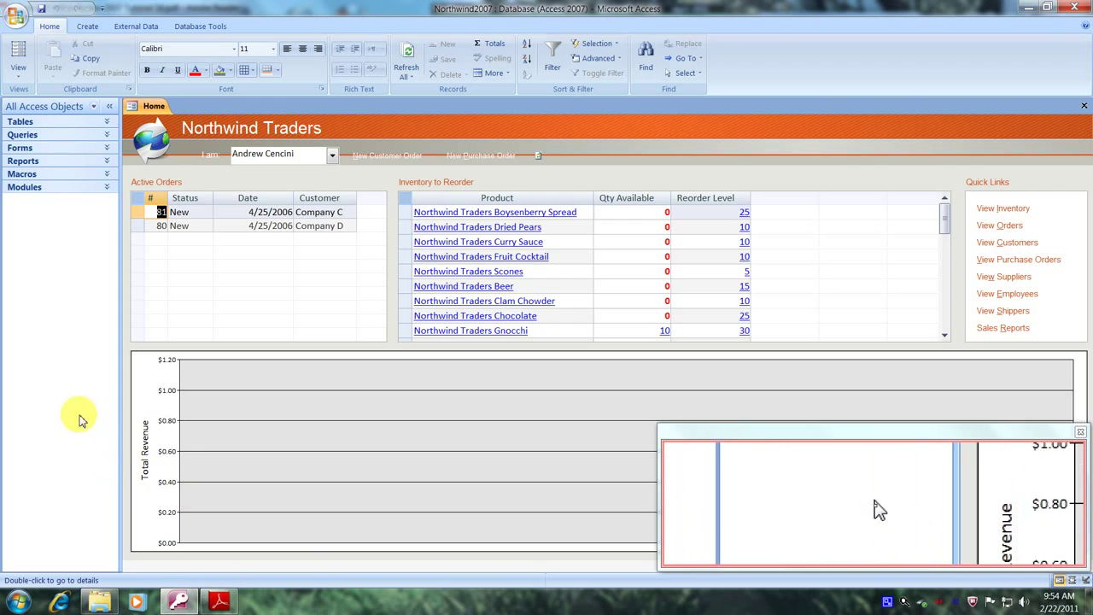
pyautogui.click(107, 122)
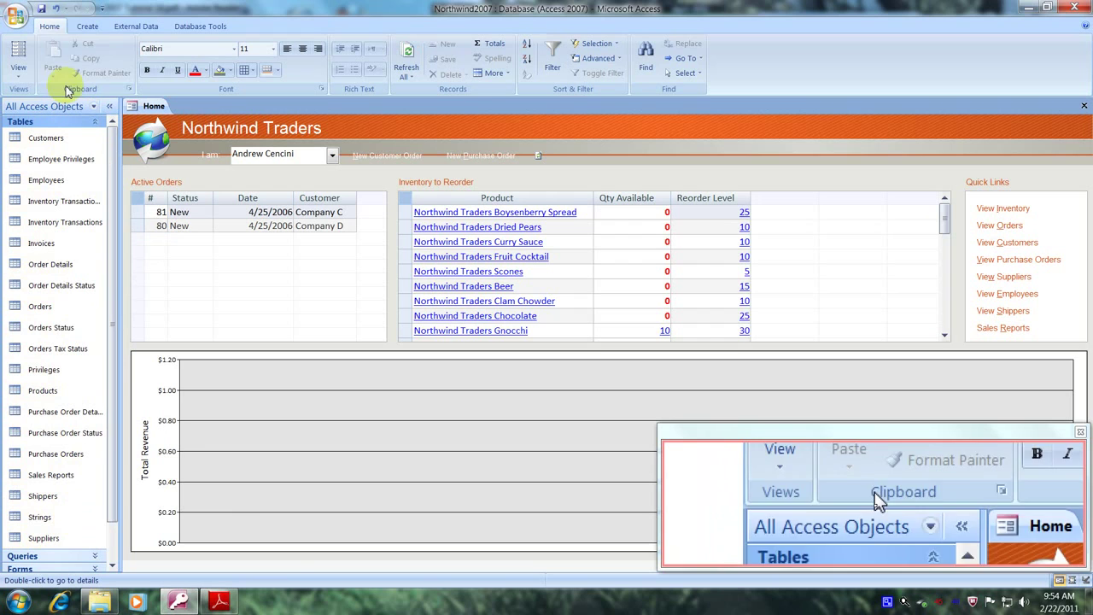
# Step: Start a new query with the Simple Query Wizard from the Create tab
pyautogui.click(91, 31)
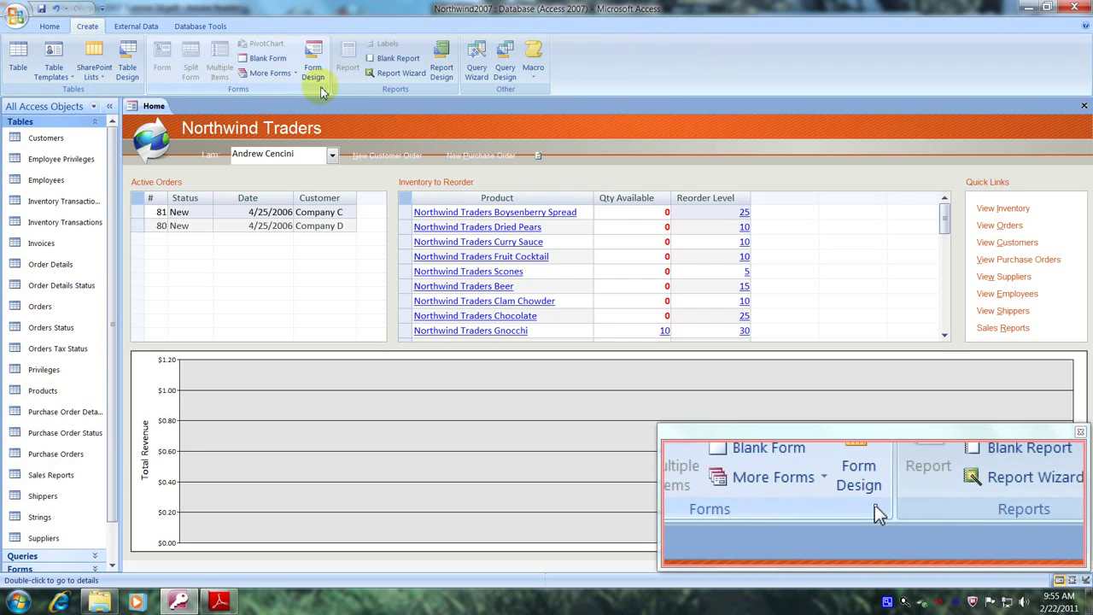
pyautogui.click(480, 74)
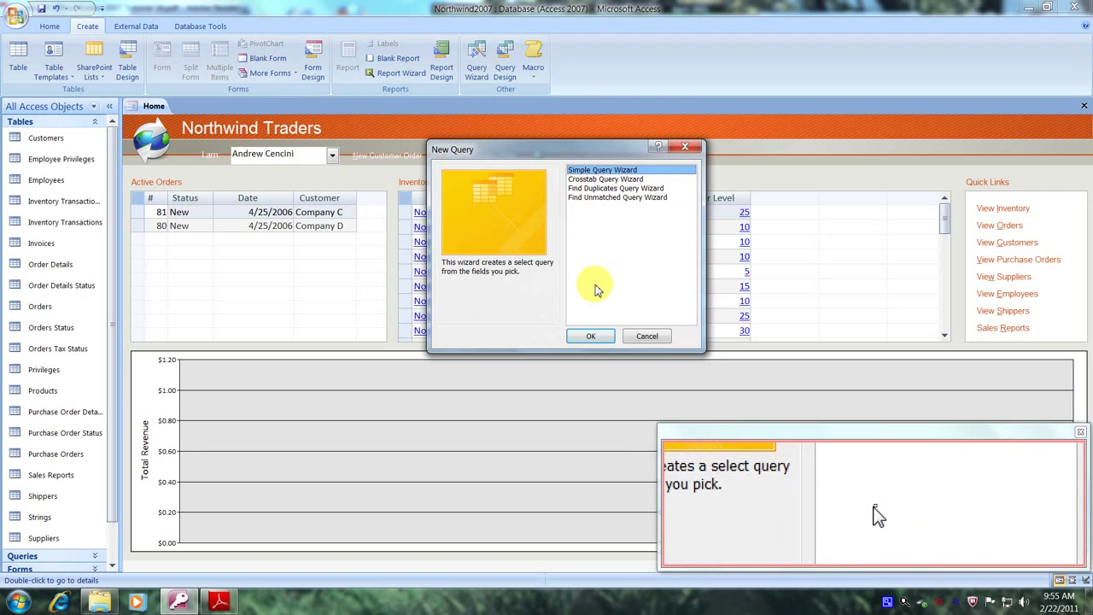
pyautogui.click(590, 338)
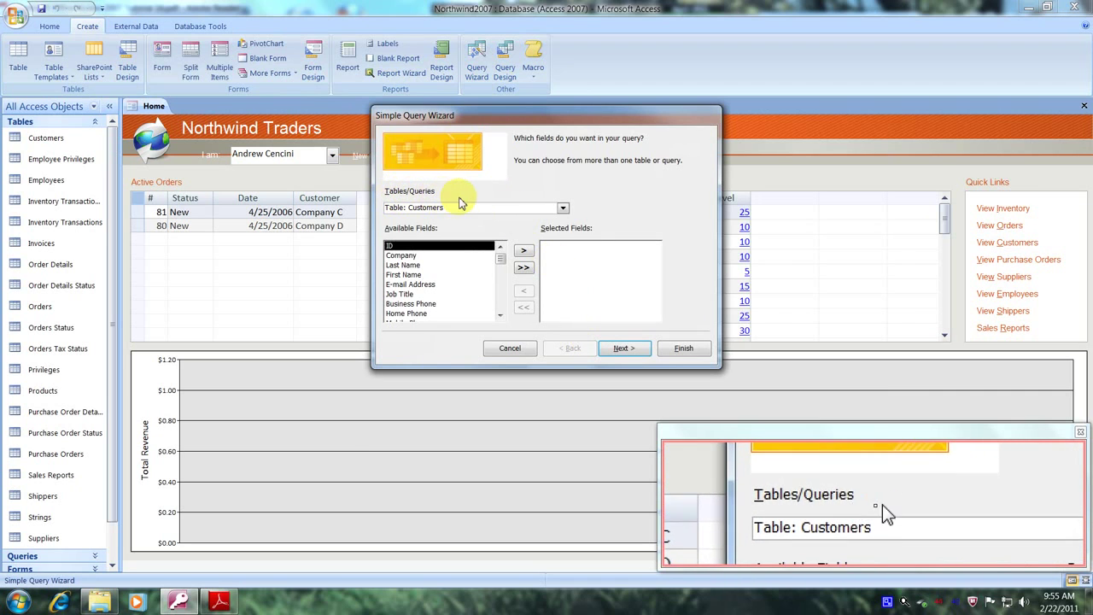
# Step: Set the wizard's Tables/Queries source to Table: Suppliers
pyautogui.click(562, 209)
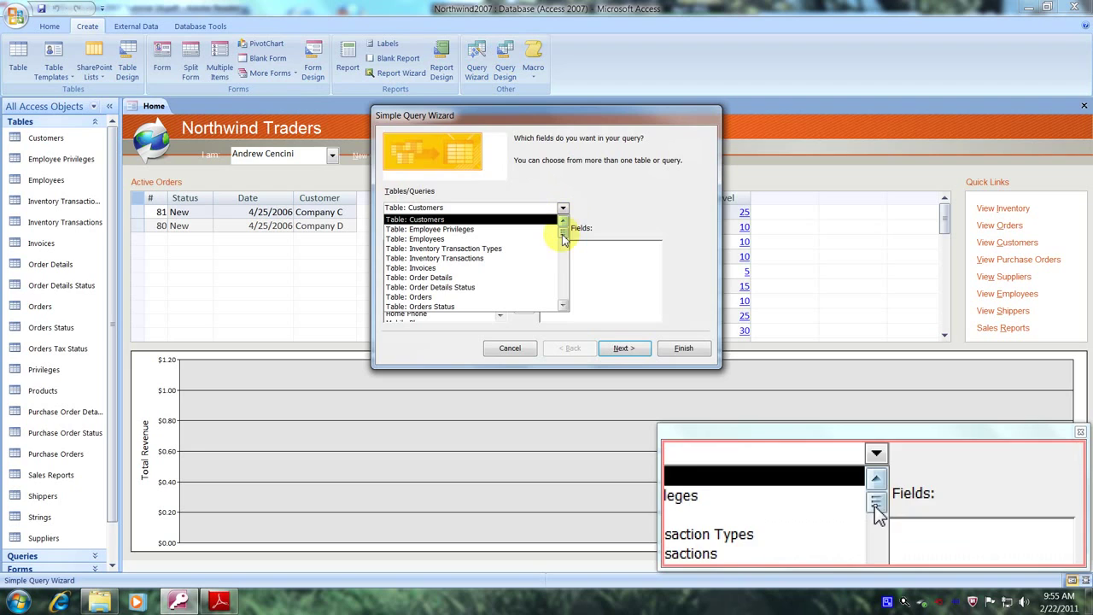
pyautogui.click(564, 306)
pyautogui.click(565, 306)
pyautogui.click(565, 306)
pyautogui.click(565, 305)
pyautogui.click(565, 305)
pyautogui.click(564, 306)
pyautogui.click(564, 306)
pyautogui.click(565, 305)
pyautogui.click(564, 306)
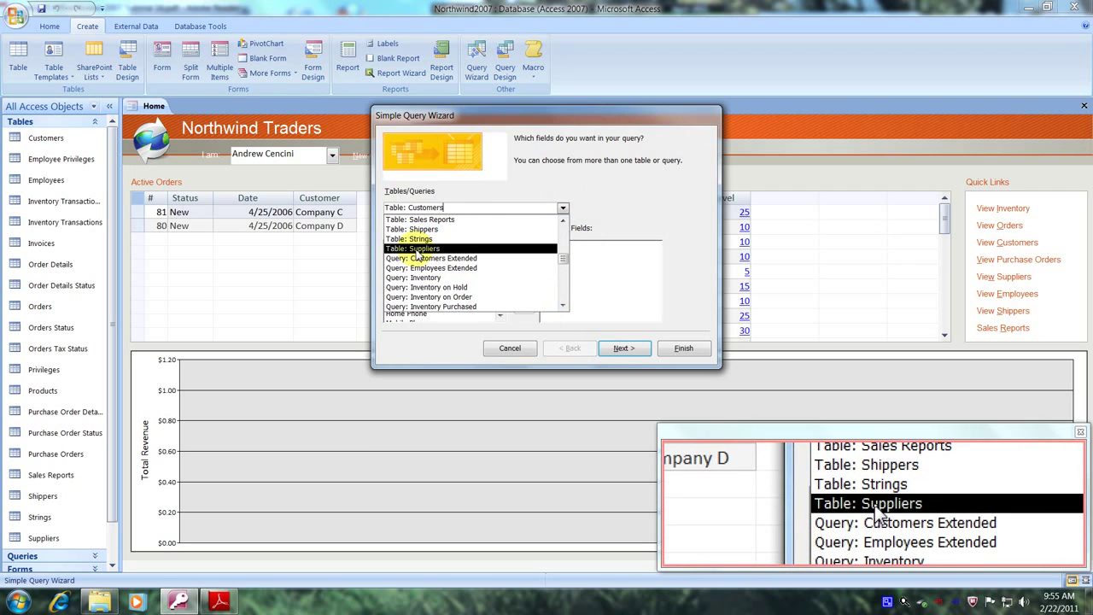
pyautogui.click(419, 249)
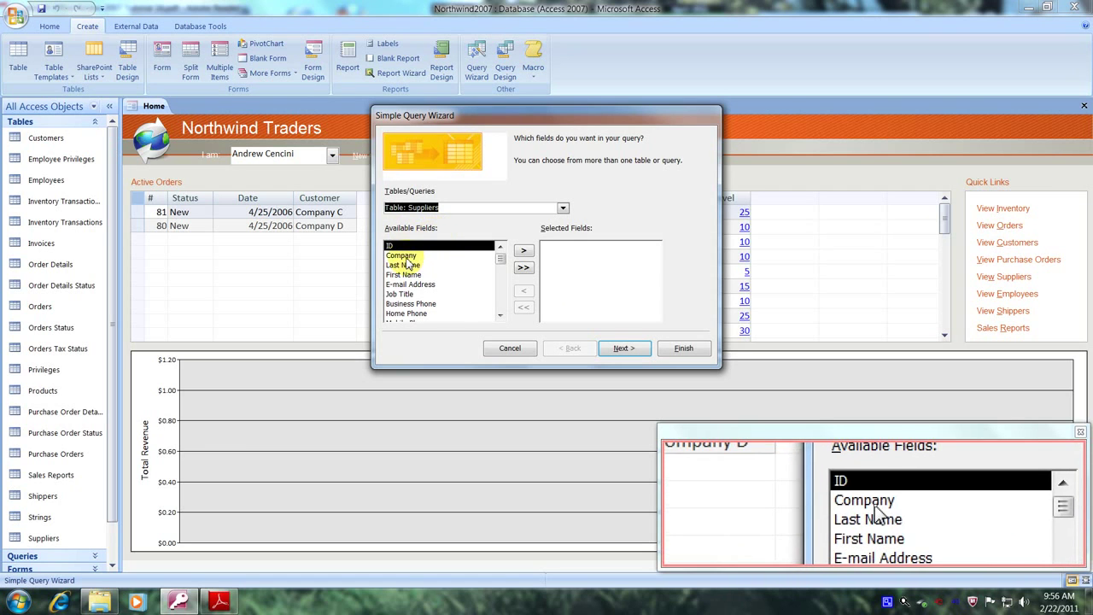
# Step: Add the Company, First Name and Last Name fields to the selected fields
pyautogui.click(407, 258)
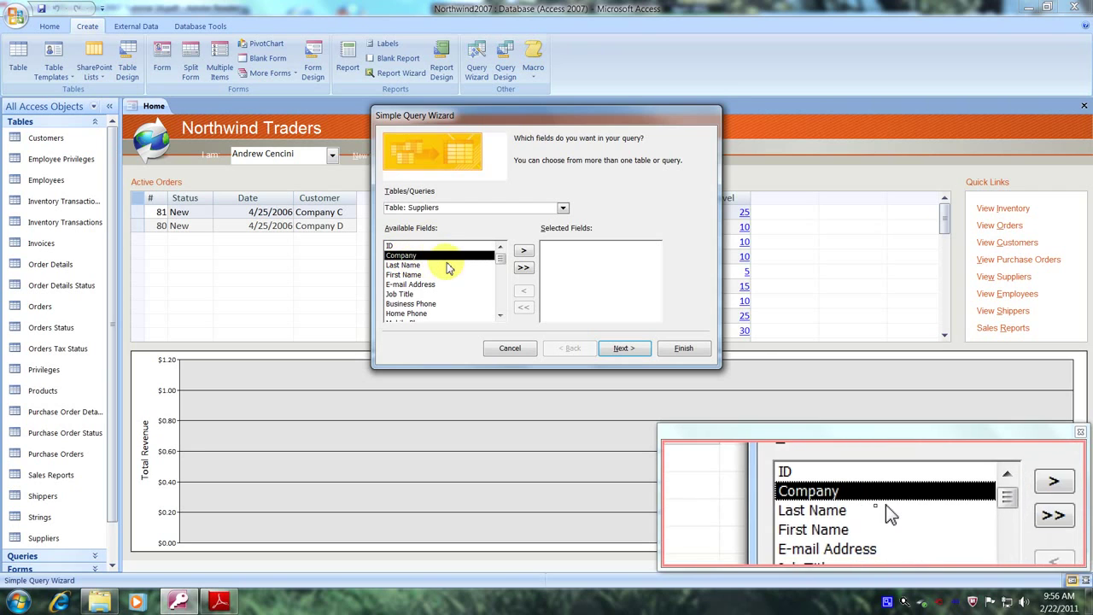
pyautogui.click(523, 252)
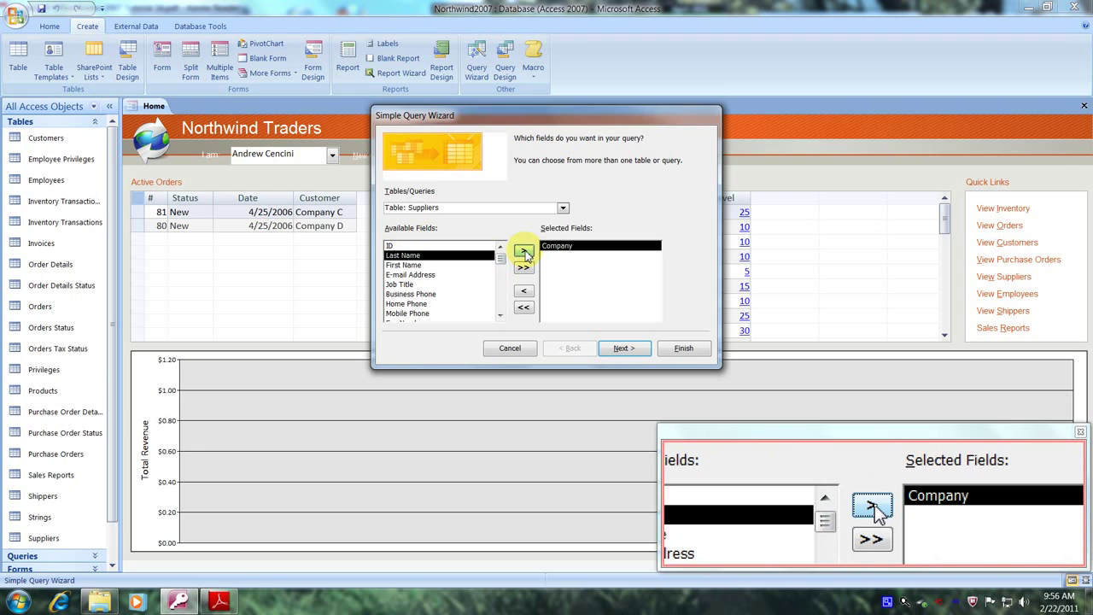
pyautogui.click(416, 266)
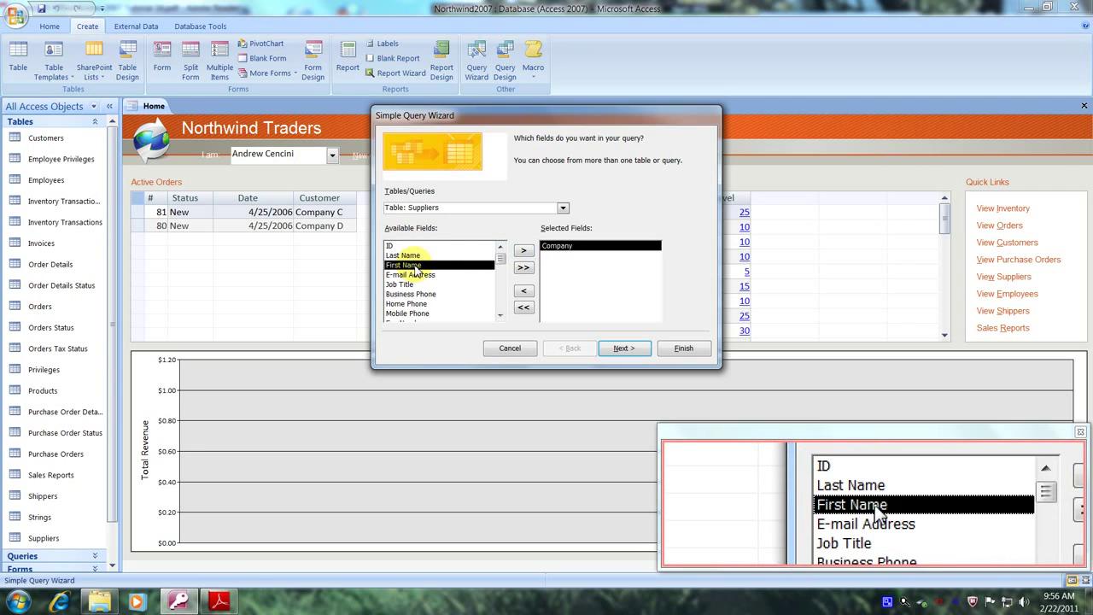
pyautogui.click(524, 253)
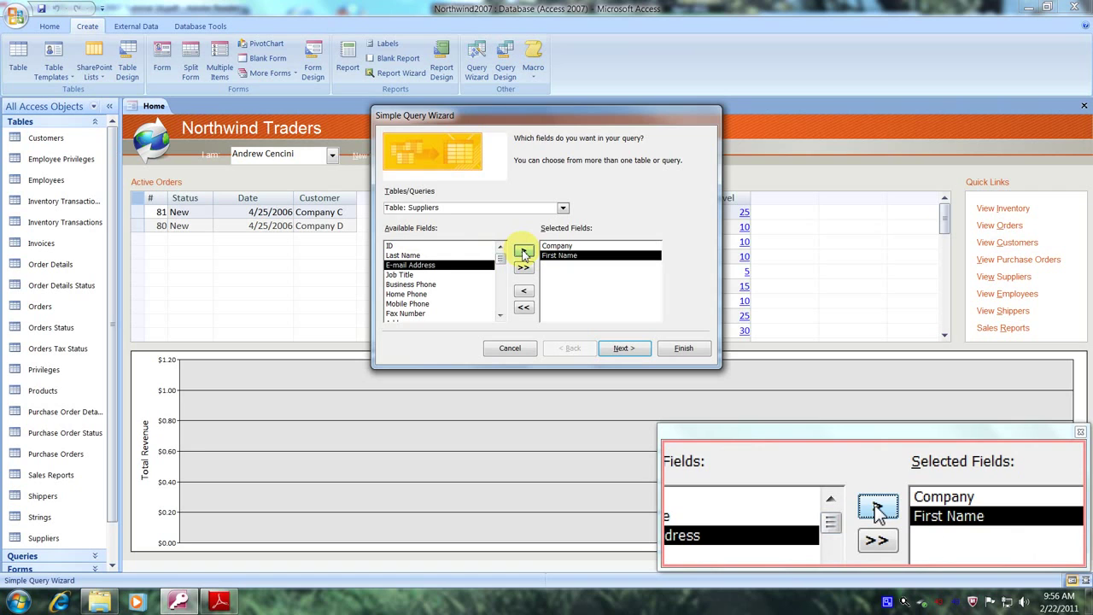
pyautogui.click(412, 256)
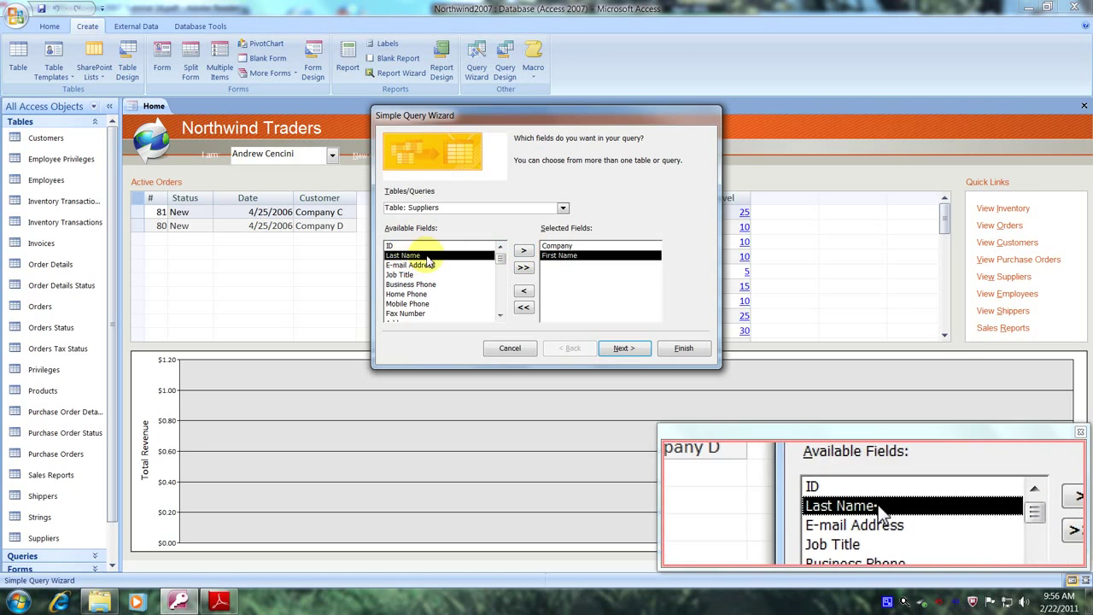
pyautogui.click(523, 253)
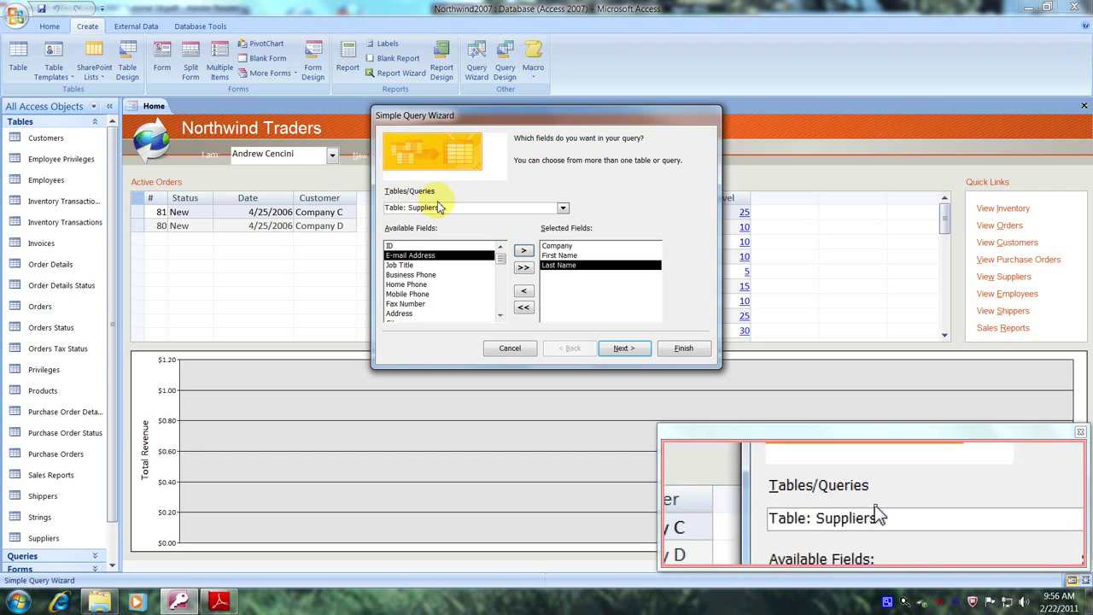
# Step: Switch the source to Table: Purchase Orders and add Submitted Date and Creation Date
pyautogui.click(562, 209)
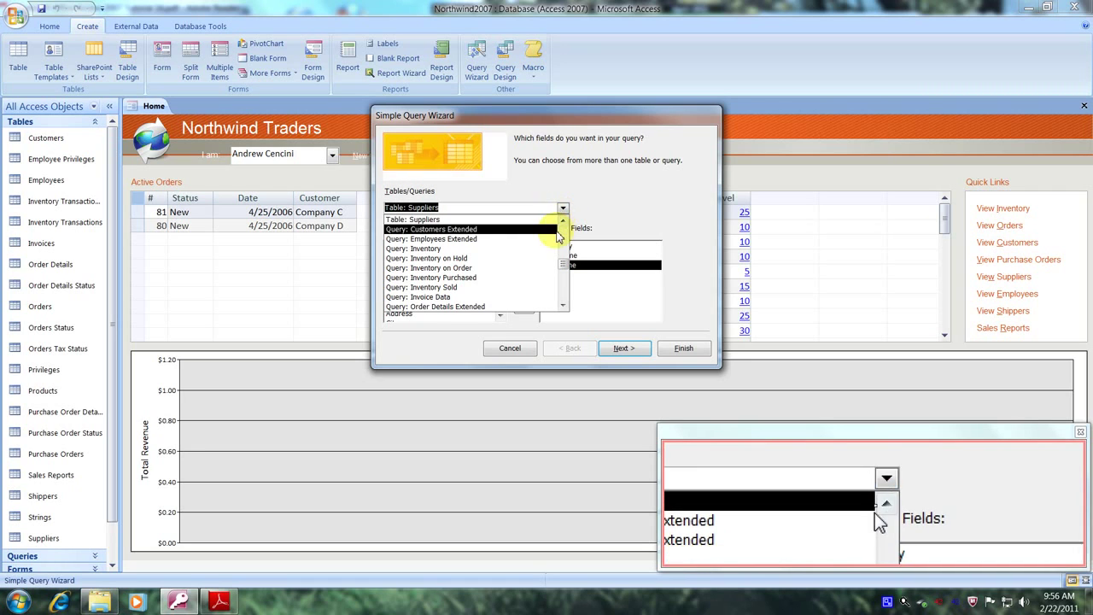
pyautogui.moveTo(564, 270); pyautogui.dragTo(563, 249)
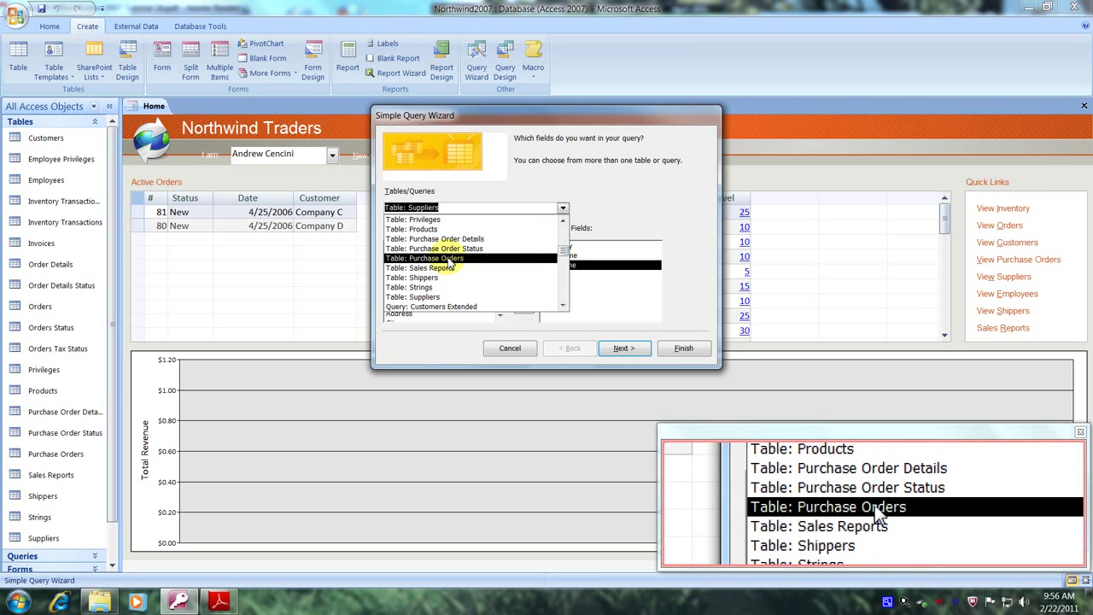
pyautogui.click(450, 259)
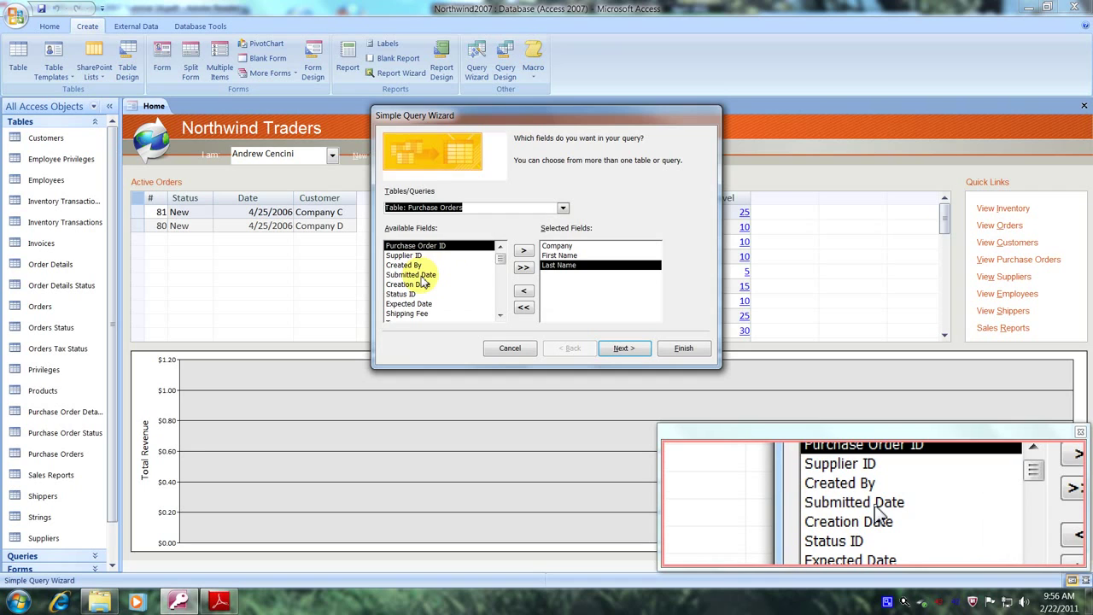
pyautogui.click(419, 275)
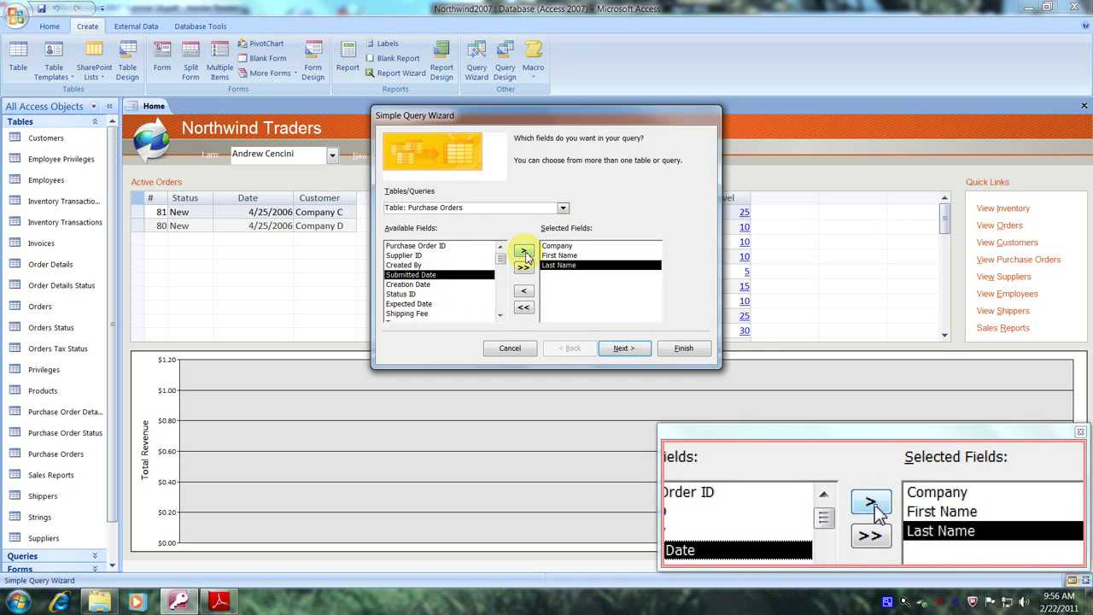
pyautogui.click(523, 253)
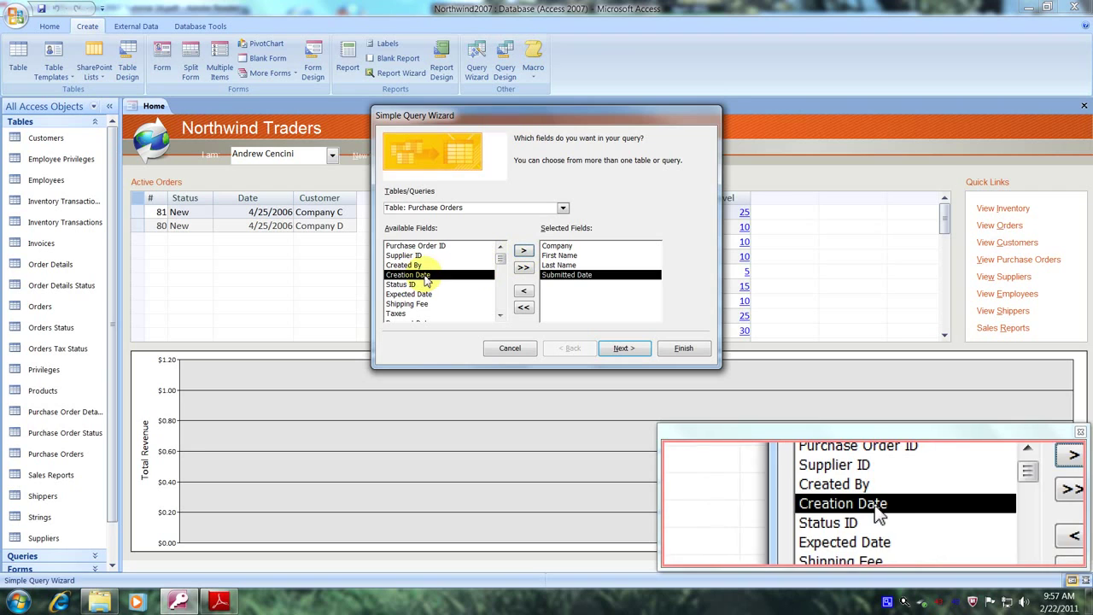
pyautogui.click(524, 253)
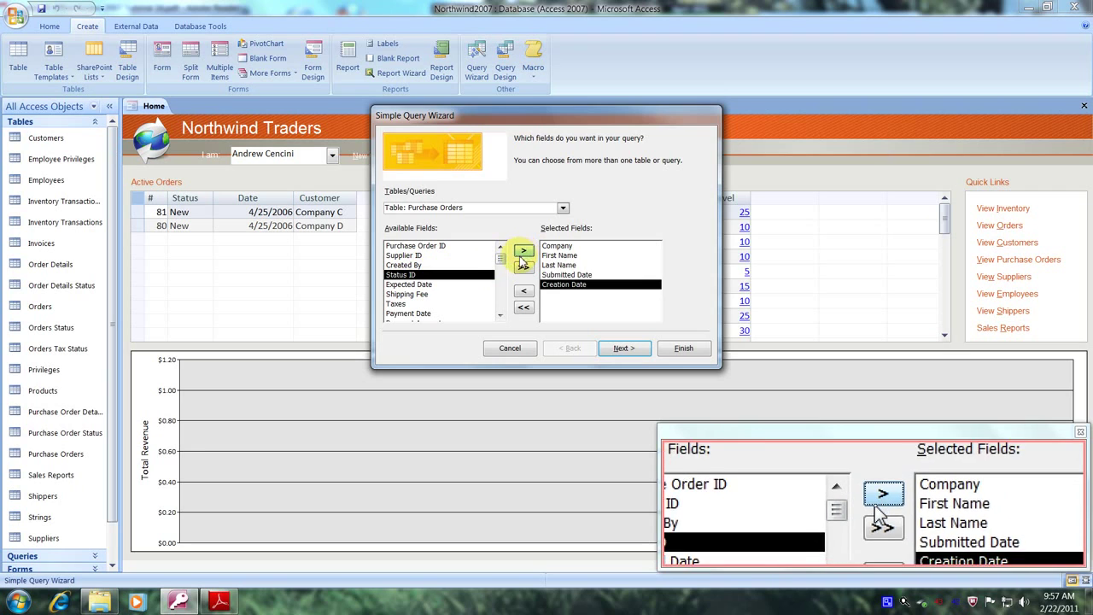
# Step: Add the Approved Date and Notes fields from Purchase Orders to the query
pyautogui.click(501, 316)
pyautogui.click(500, 317)
pyautogui.click(500, 317)
pyautogui.click(501, 317)
pyautogui.click(501, 317)
pyautogui.click(500, 317)
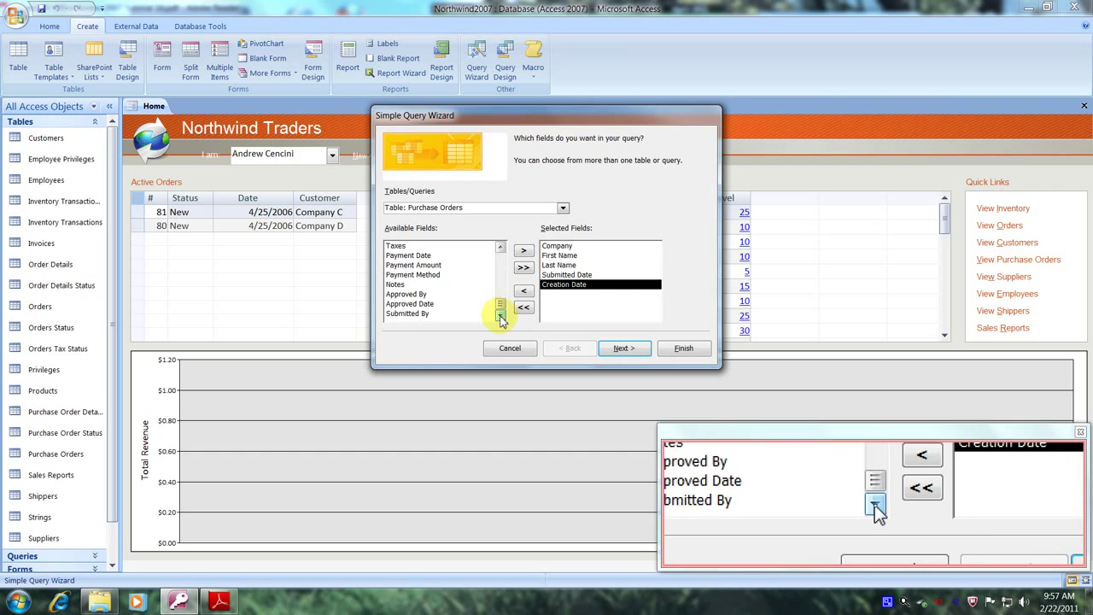
pyautogui.click(404, 304)
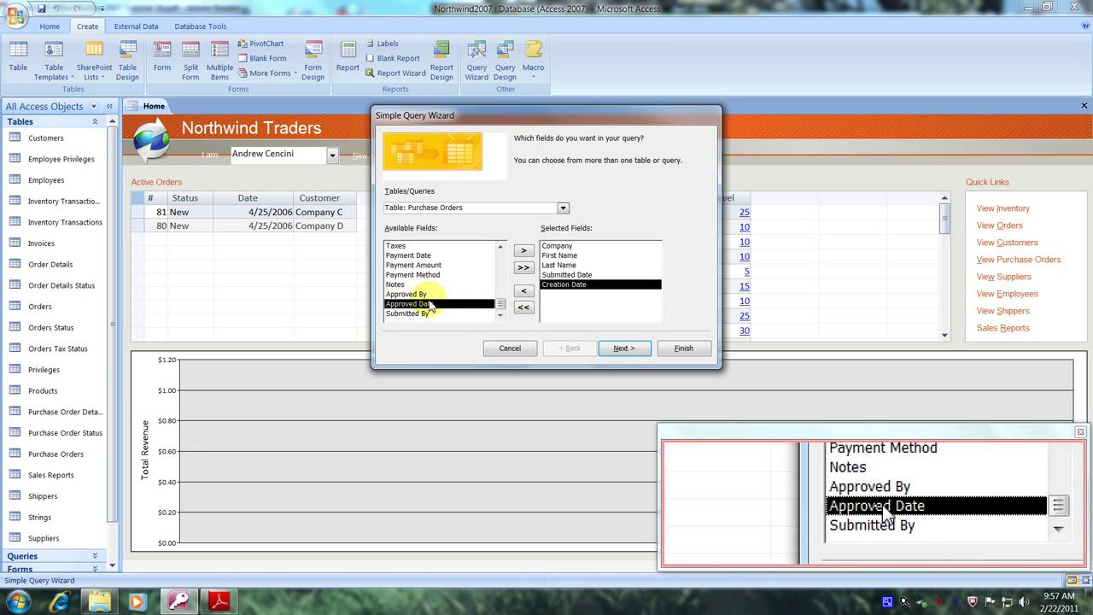
pyautogui.click(524, 253)
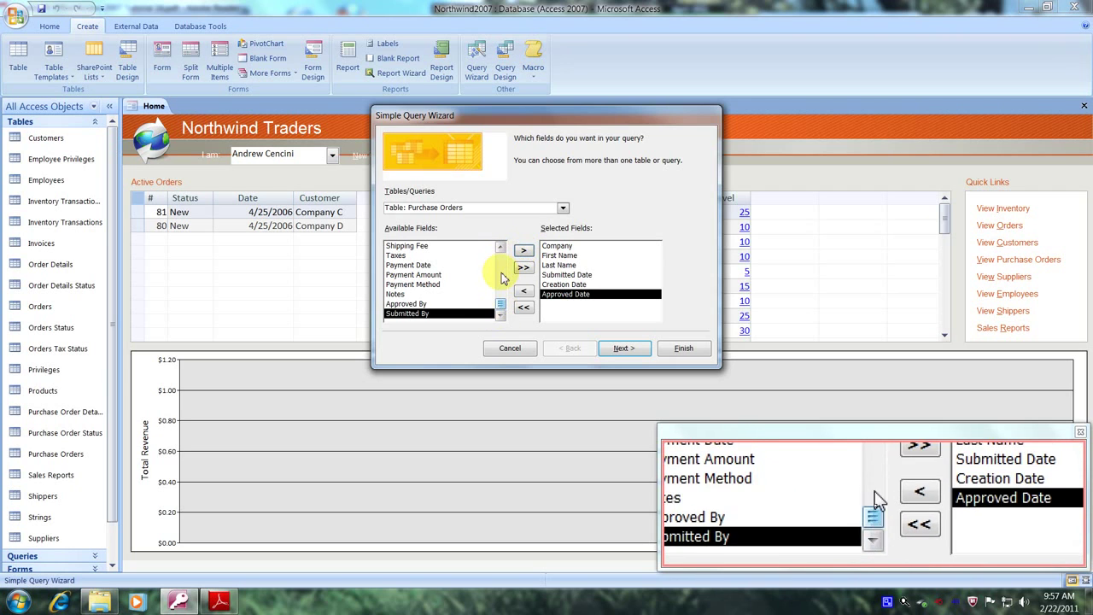
pyautogui.click(501, 248)
pyautogui.click(501, 247)
pyautogui.click(502, 248)
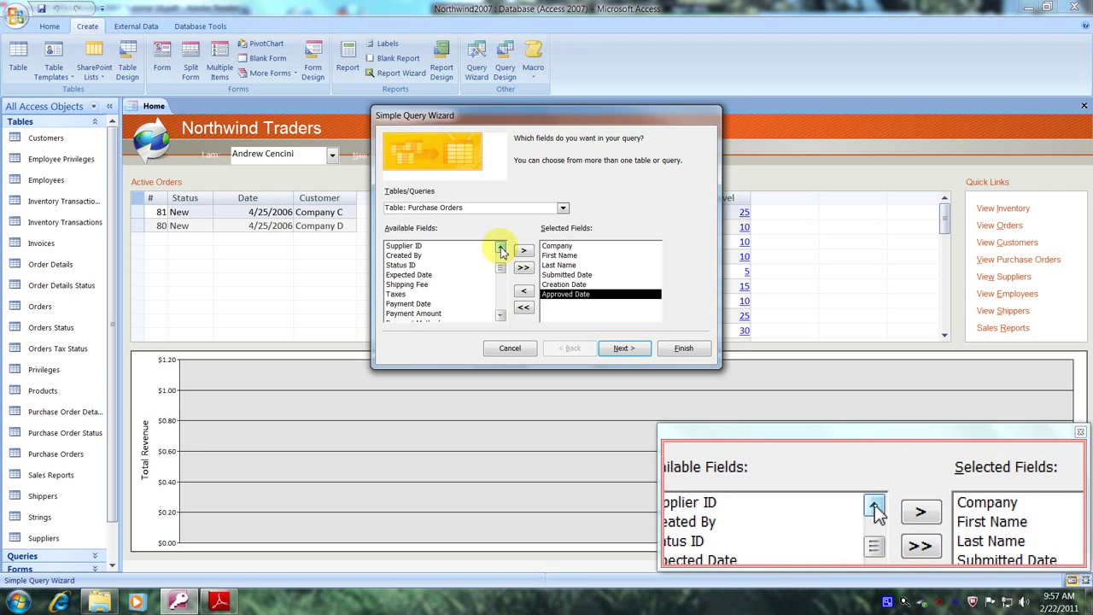
pyautogui.click(501, 248)
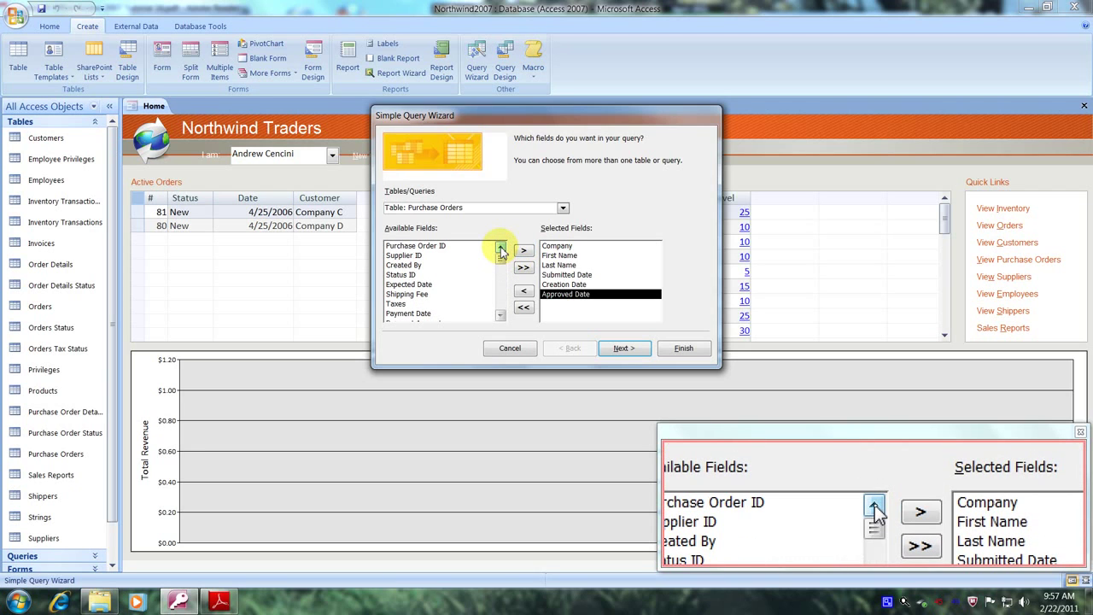
pyautogui.click(501, 315)
pyautogui.click(501, 315)
pyautogui.click(501, 315)
pyautogui.click(501, 315)
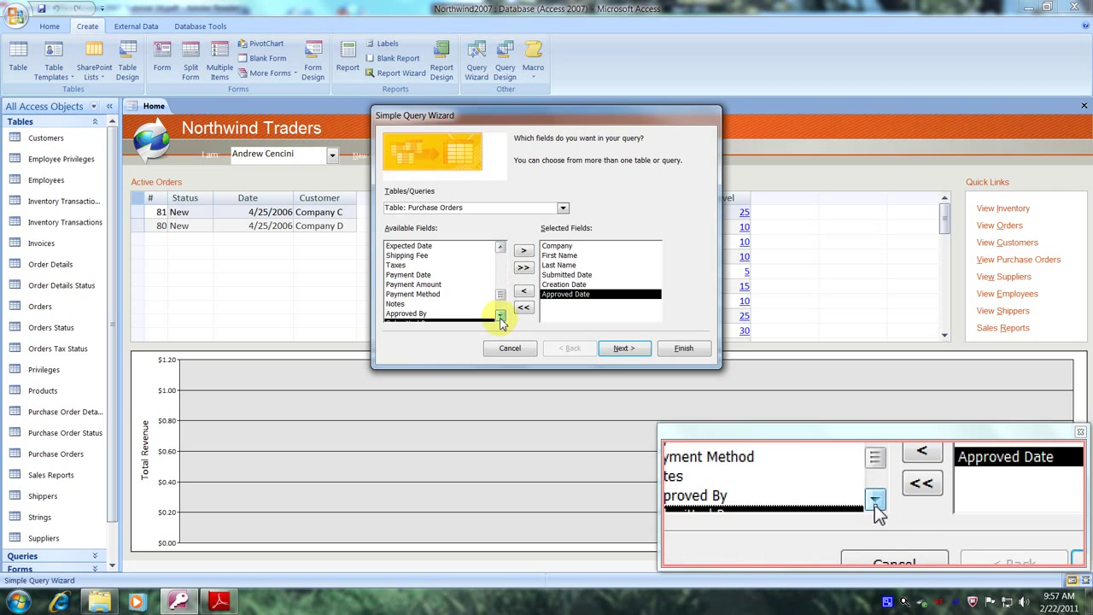
pyautogui.click(391, 305)
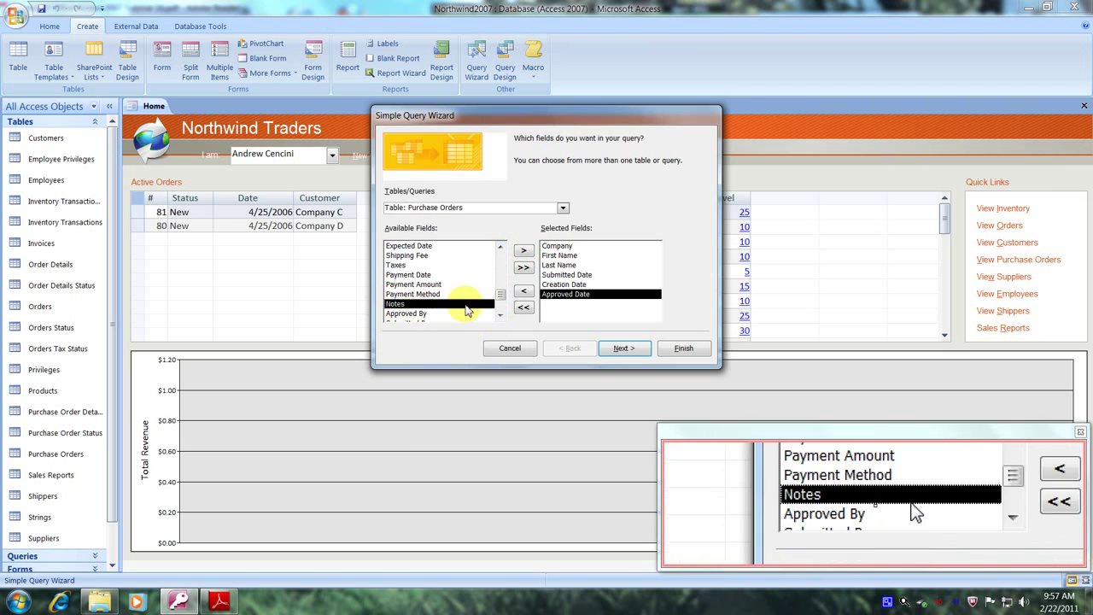
pyautogui.click(523, 253)
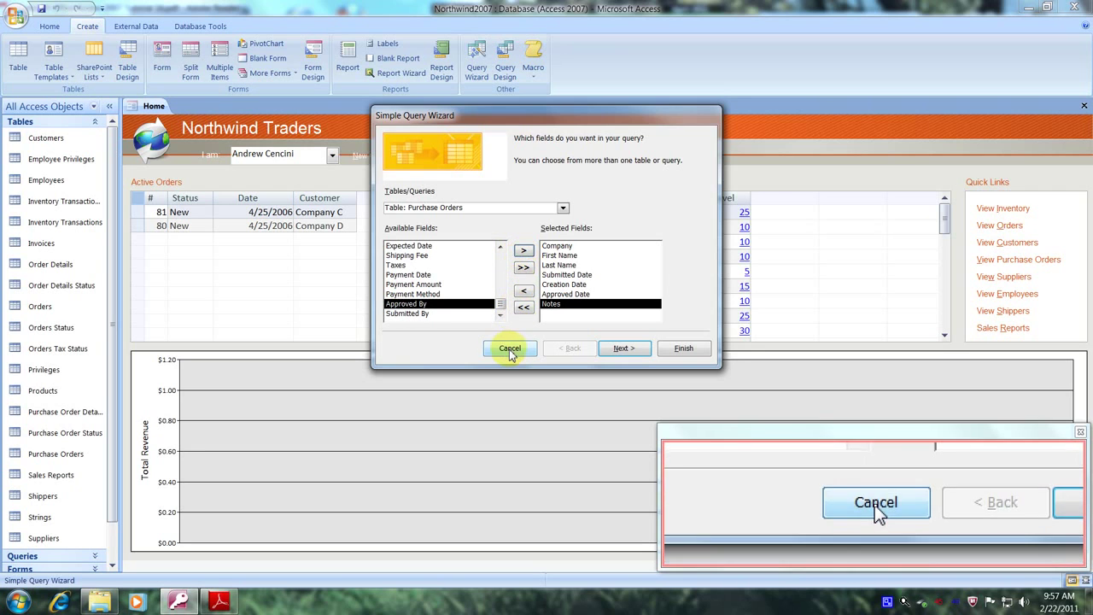
# Step: Keep the Detail query option and finish the wizard with the title SuppliersPurchaseQry
pyautogui.click(624, 349)
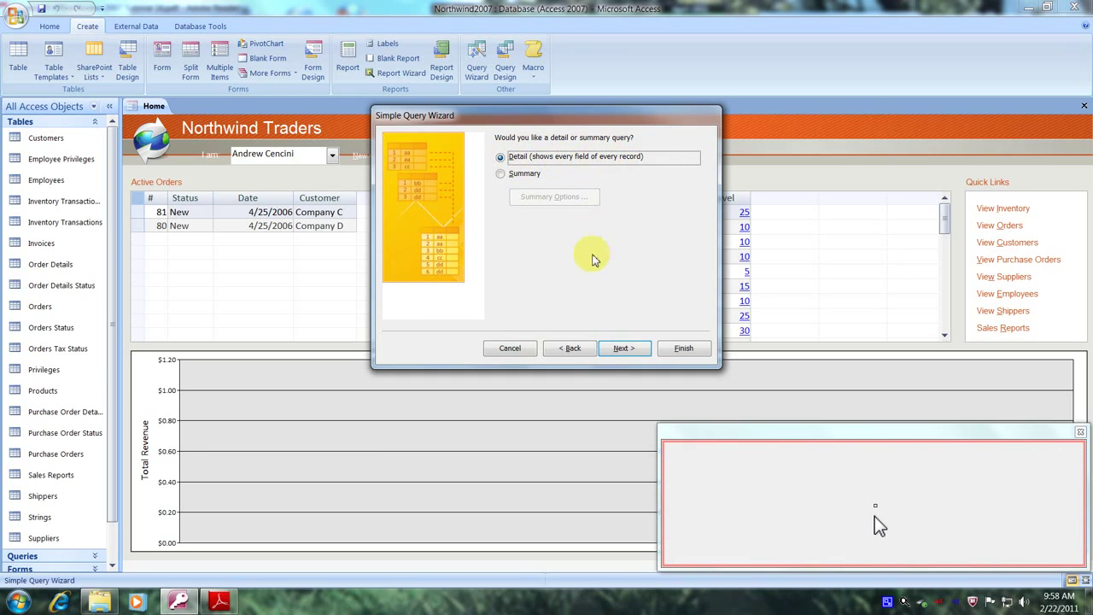
pyautogui.click(625, 350)
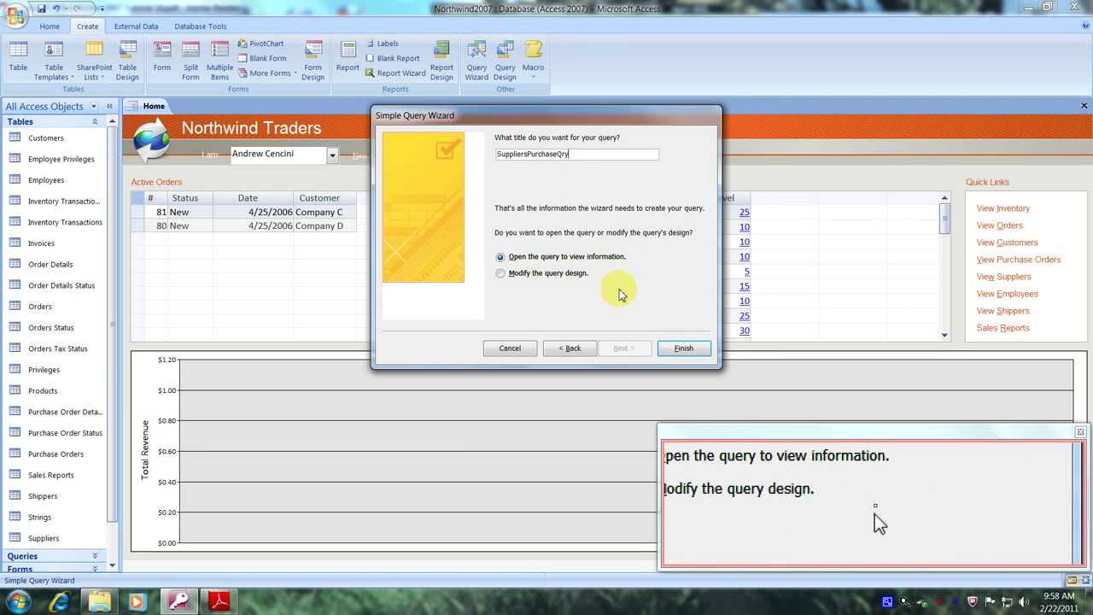
pyautogui.click(682, 349)
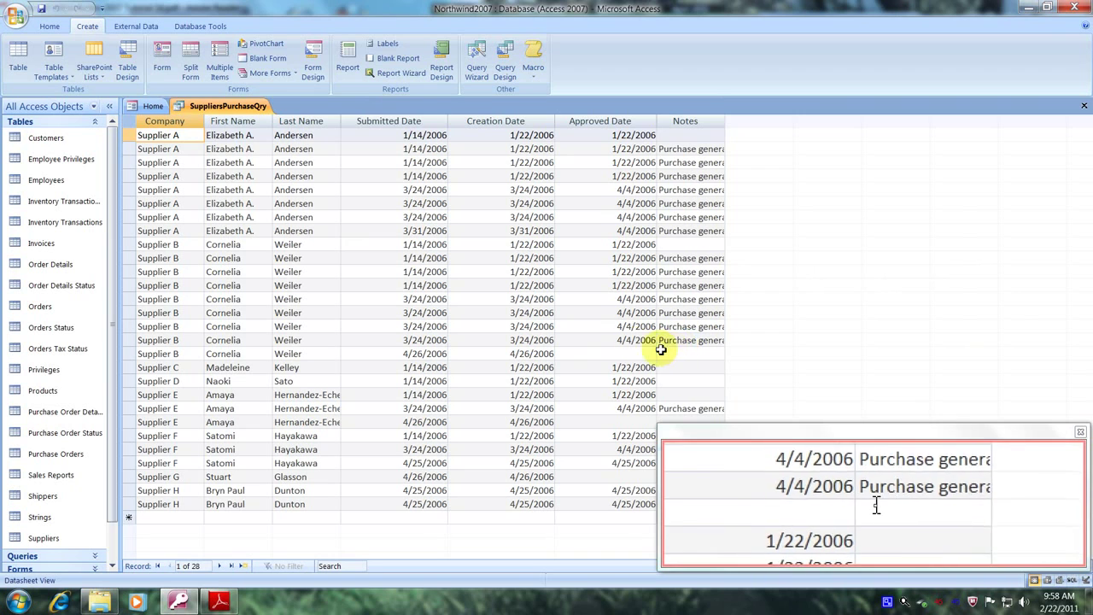